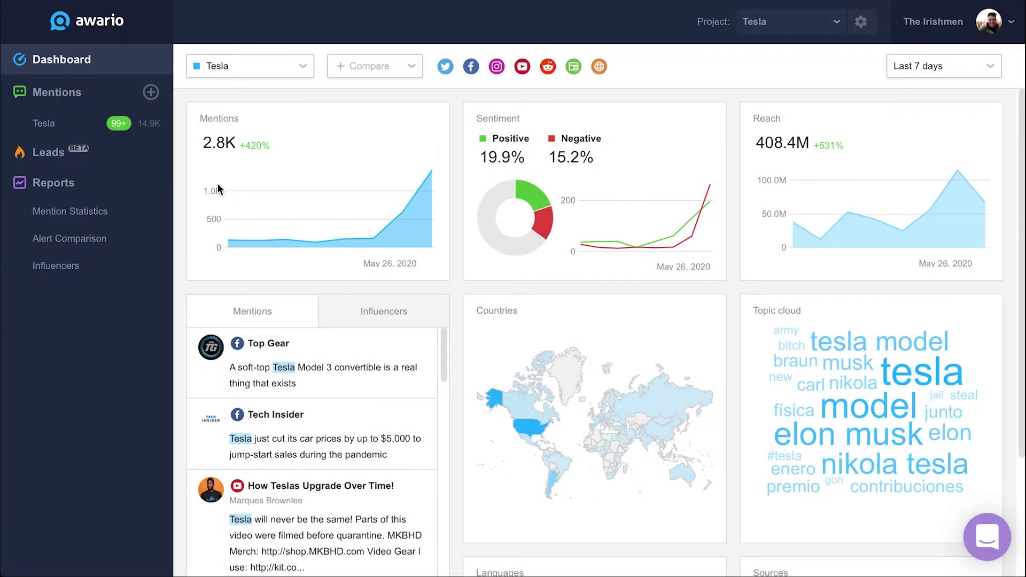
Open the Tesla alert's settings page from the gear icon in the sidebar
click(154, 126)
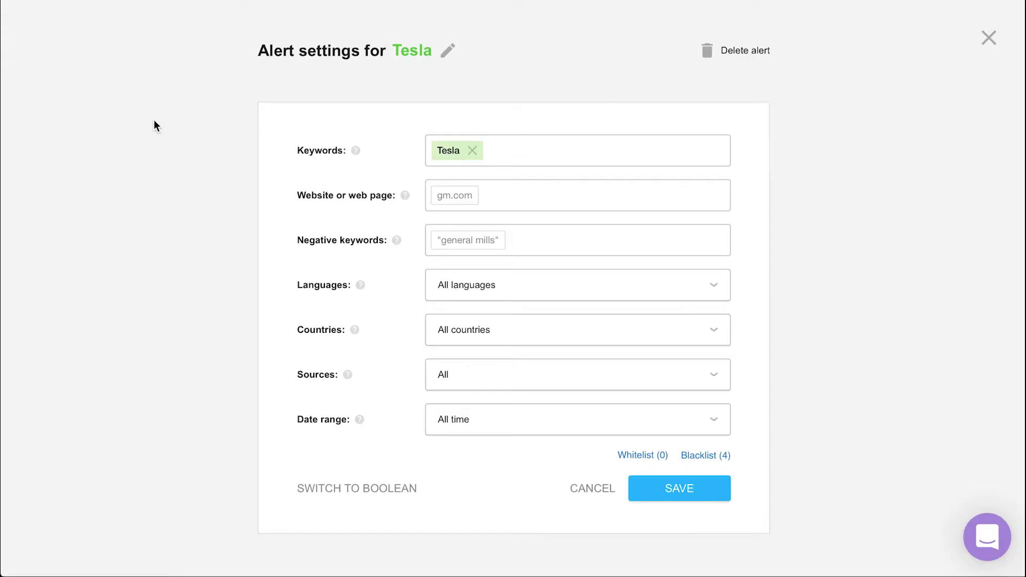
Add the quoted phrase "Tesla Motors" as a keyword next to Tesla
click(389, 153)
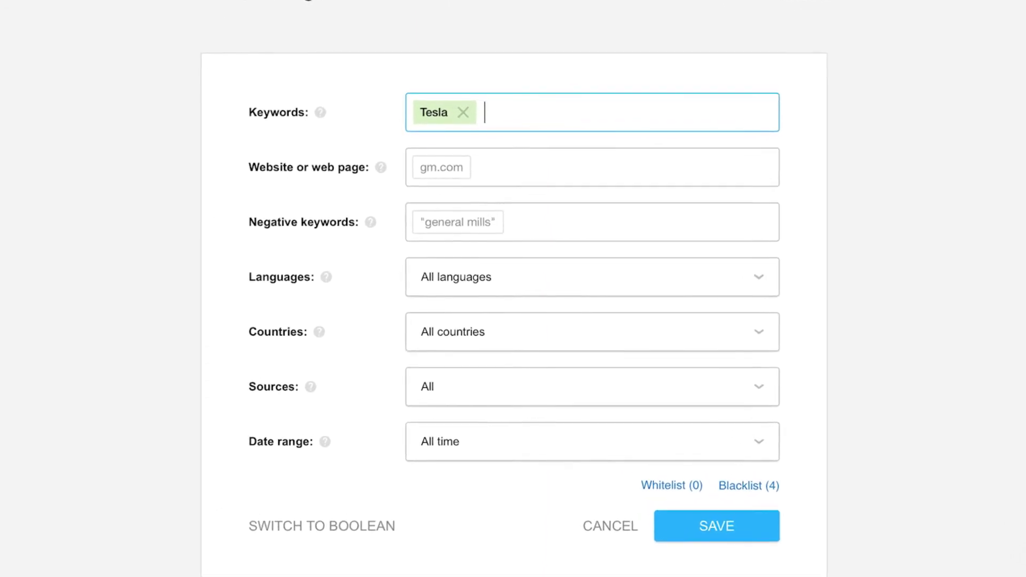
text(")
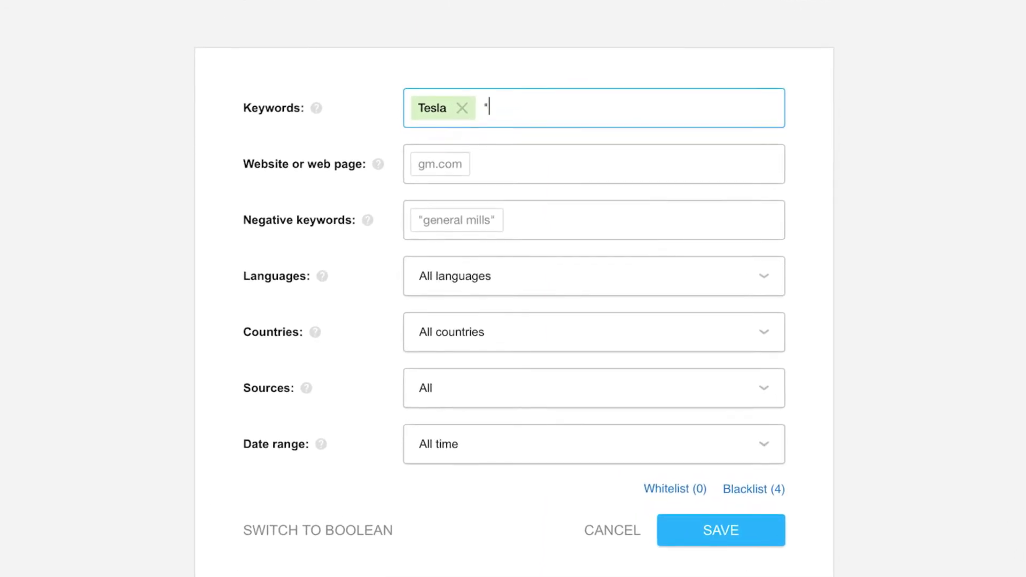
text(Tesla Motors")
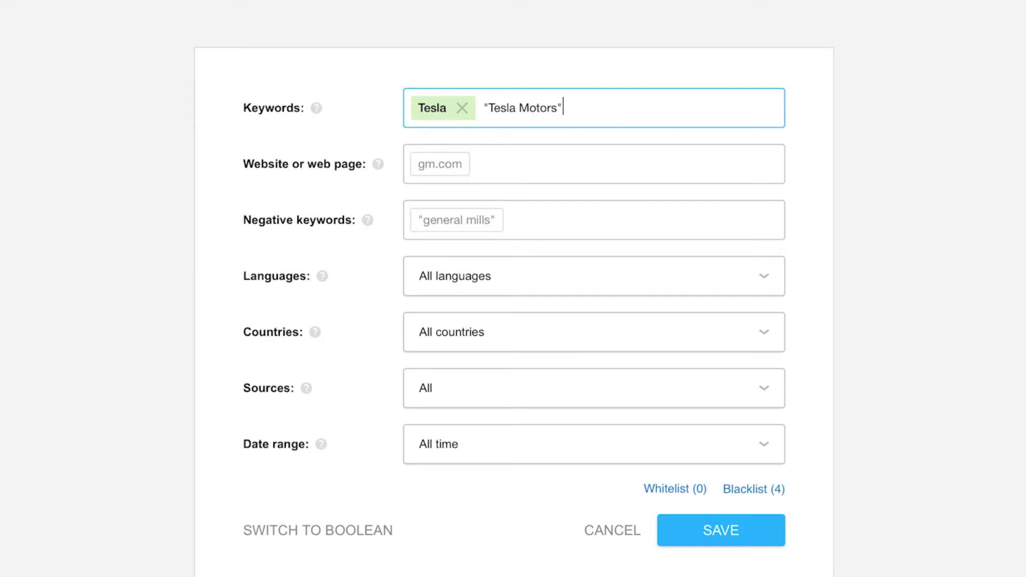
key(Return)
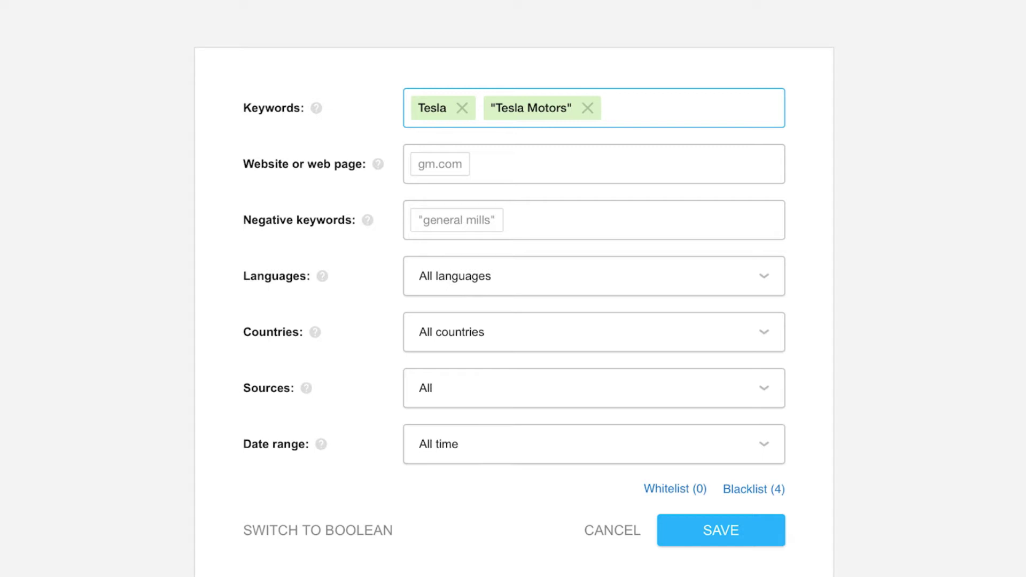
Enter tesla.com as the website to monitor for the Tesla alert
click(412, 164)
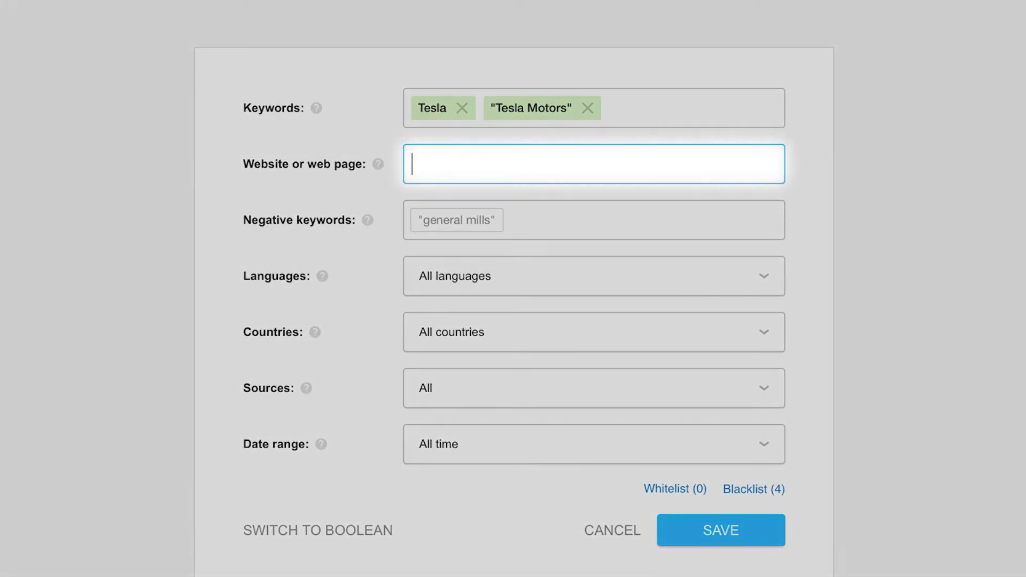
text(tesla.com)
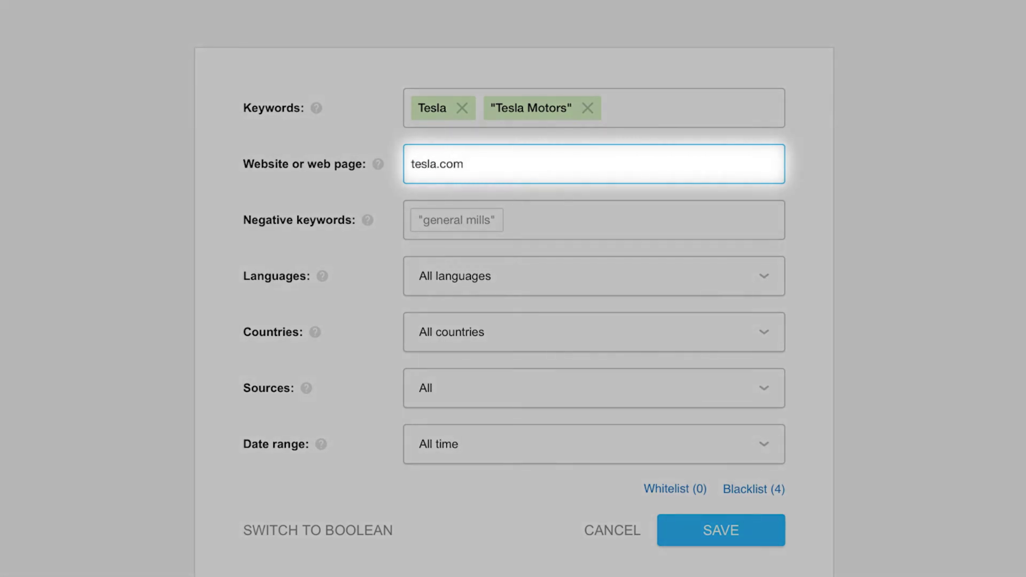
key(Return)
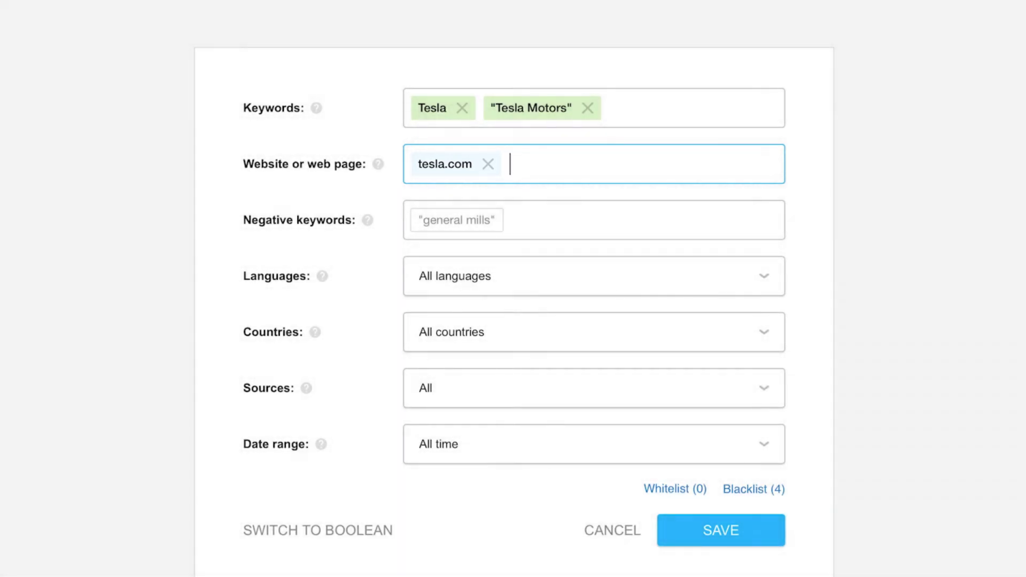
click(411, 220)
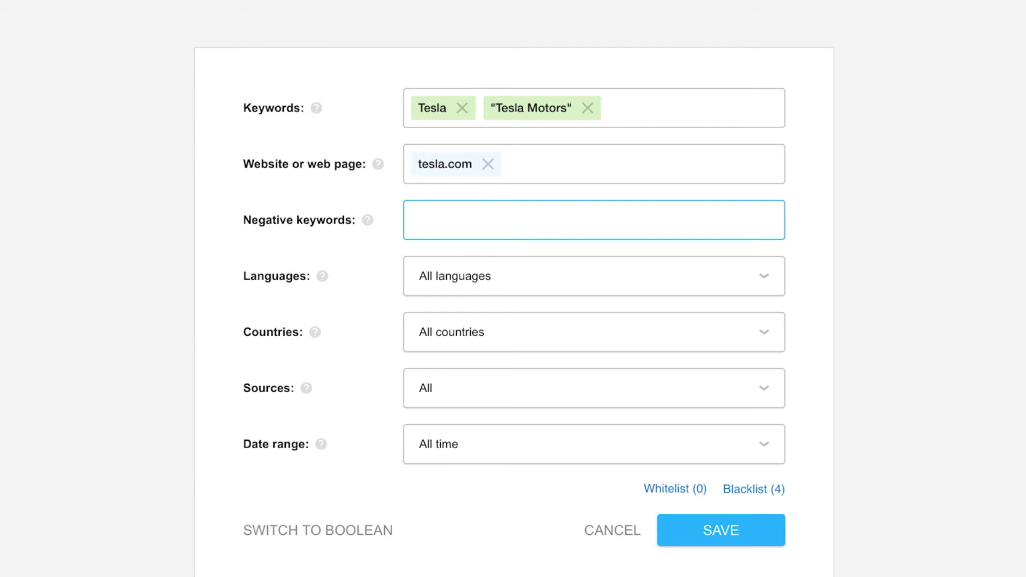
Limit the alert's languages to English, Spanish and German
click(585, 292)
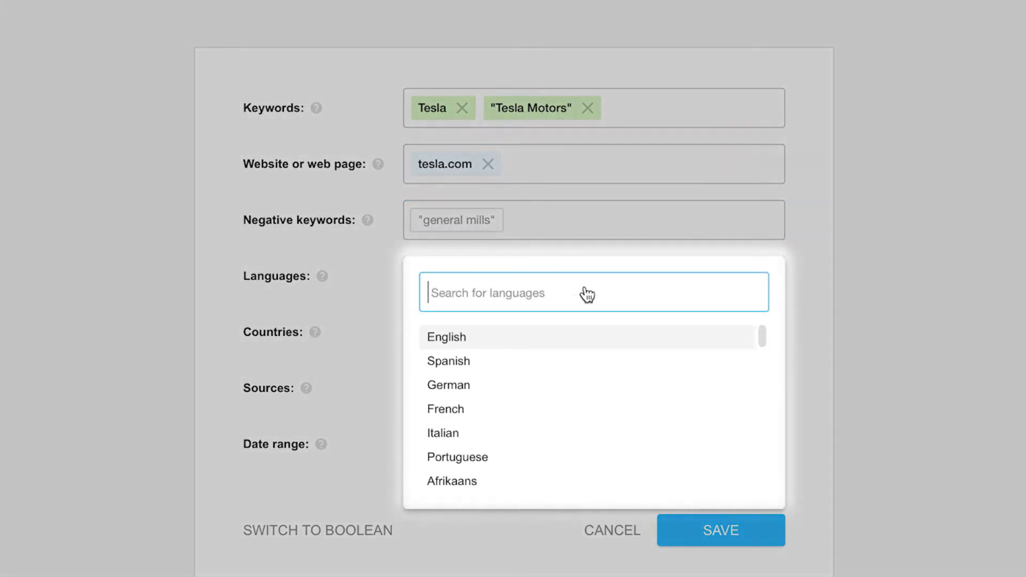
click(588, 341)
click(587, 340)
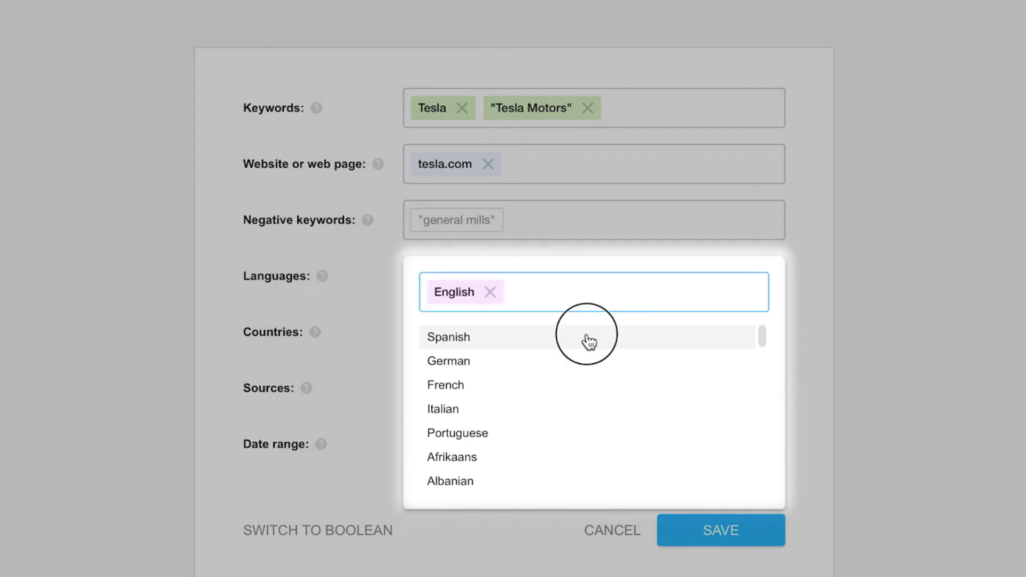
click(589, 342)
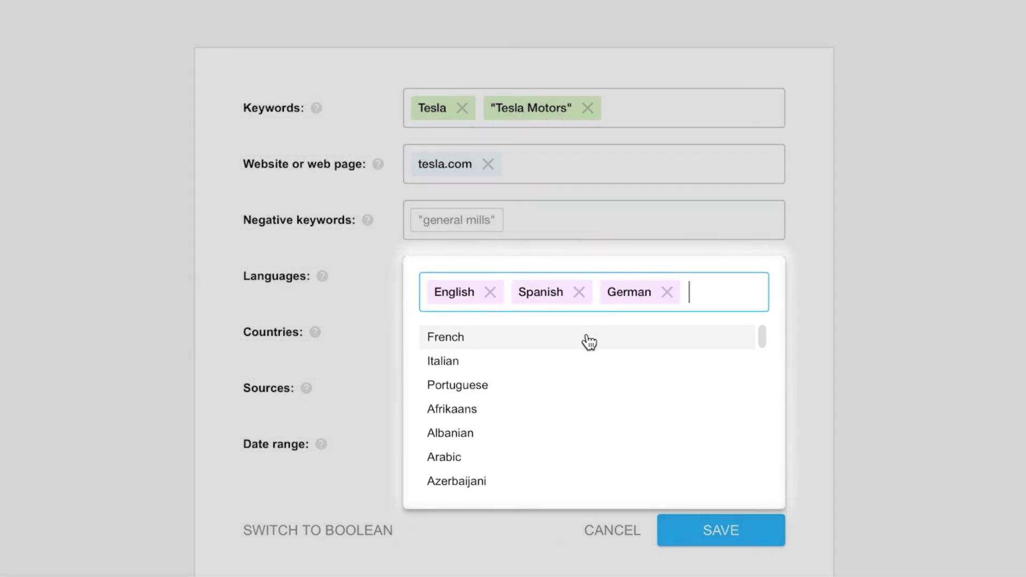
click(807, 375)
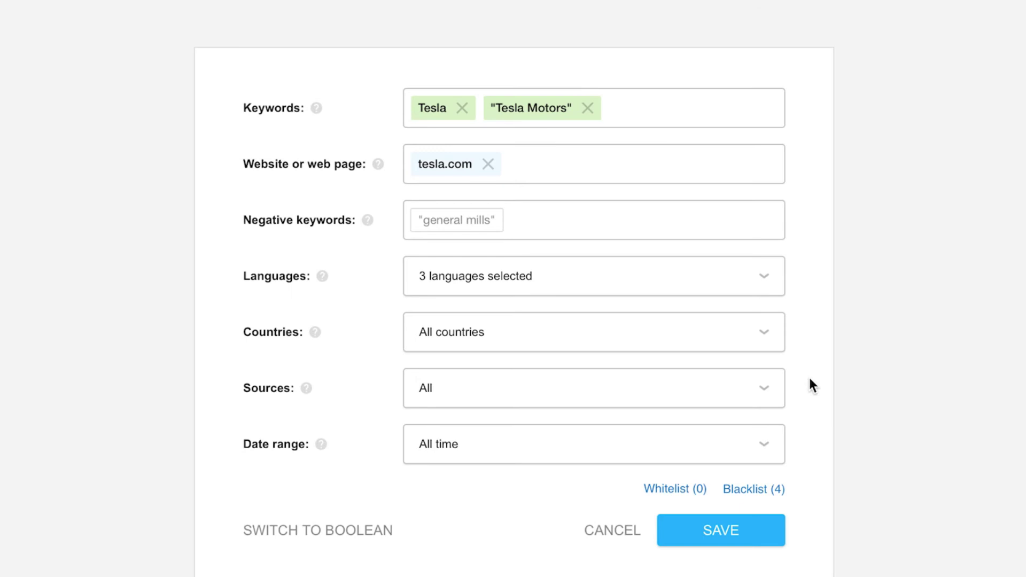
Choose United States and United Kingdom as the alert's countries
click(674, 332)
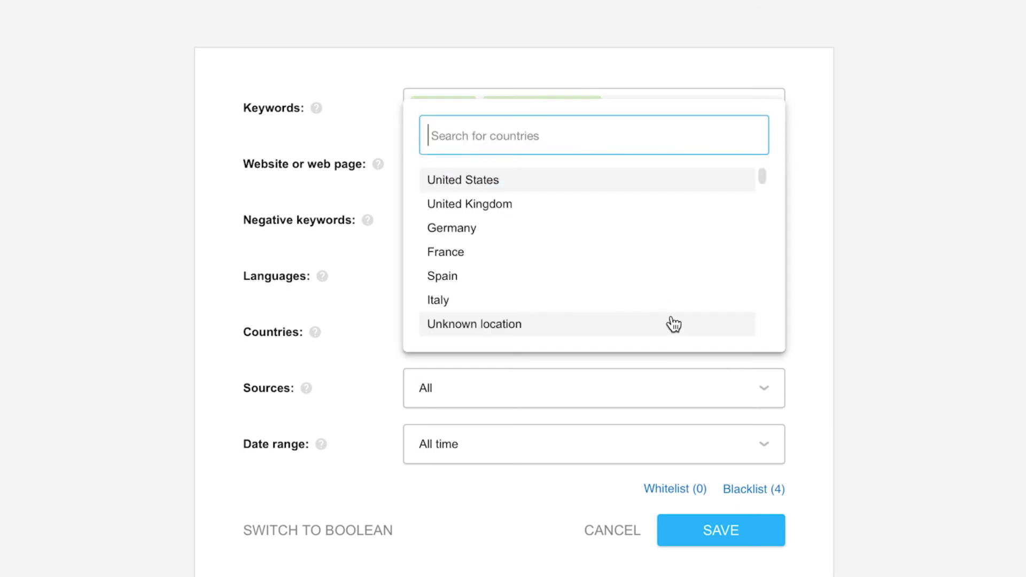
click(648, 187)
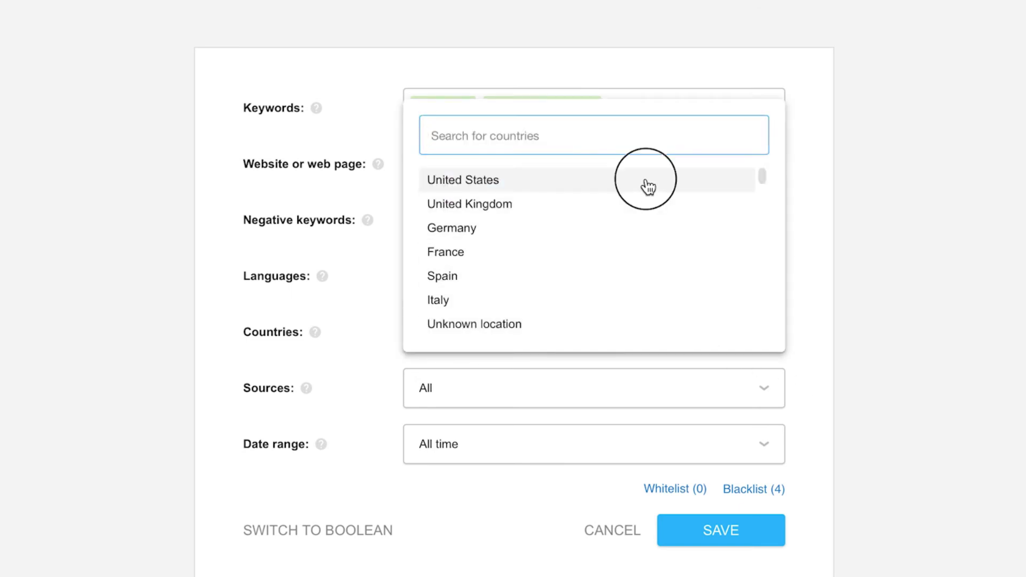
click(648, 187)
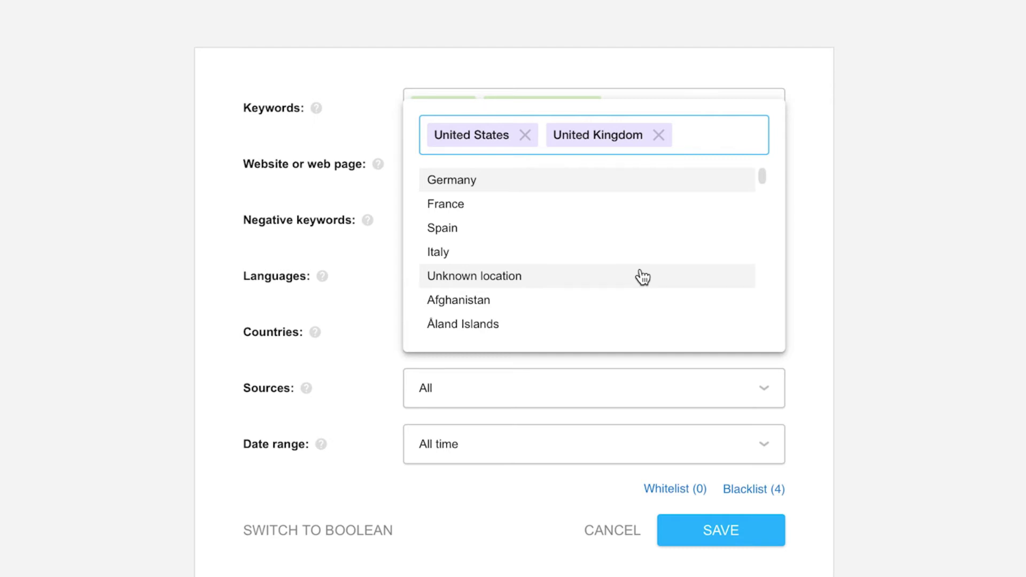
Add Unknown location as a third country, keep All sources, and set the range to 30 days
click(642, 277)
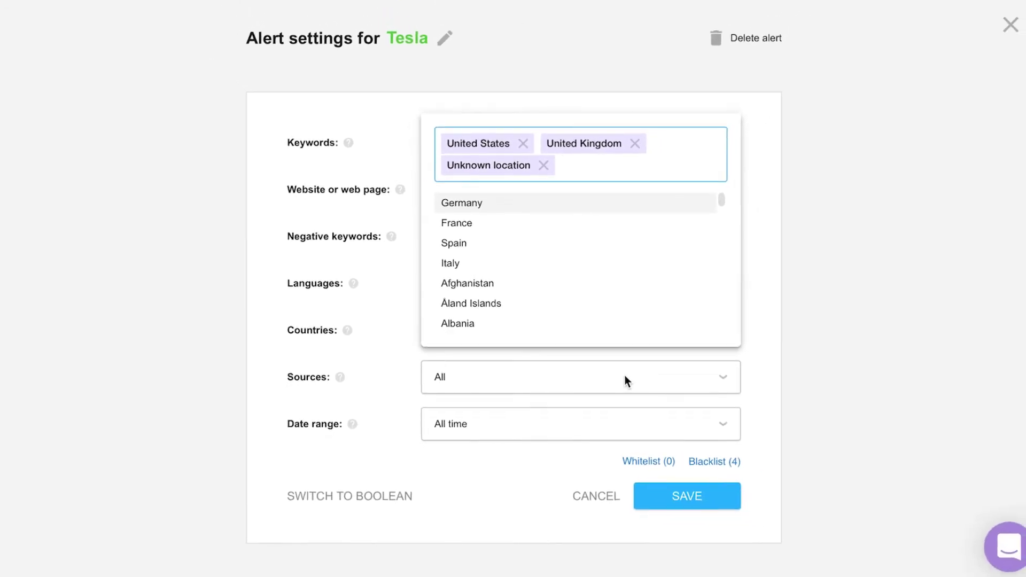
click(623, 374)
click(621, 373)
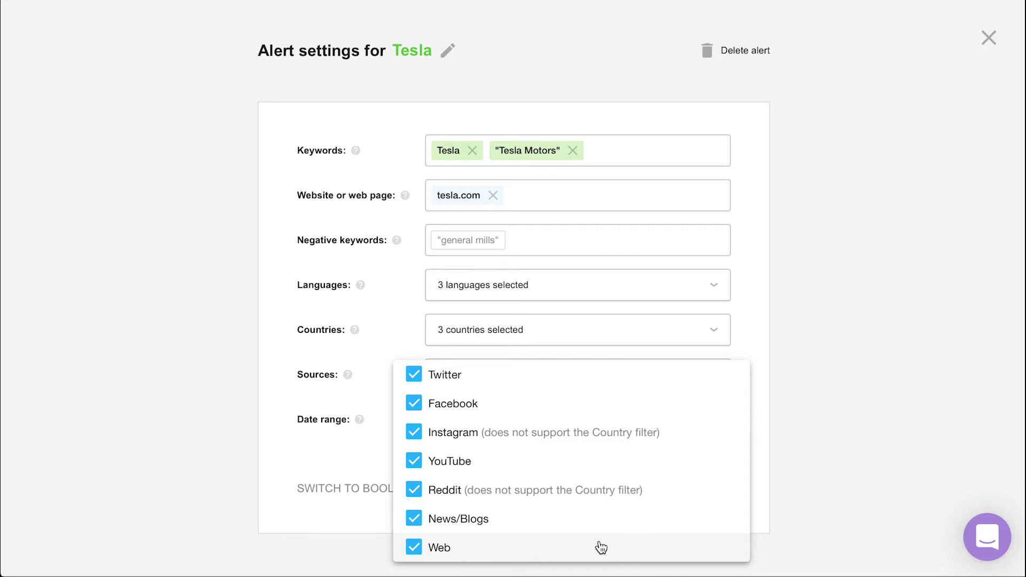
click(359, 444)
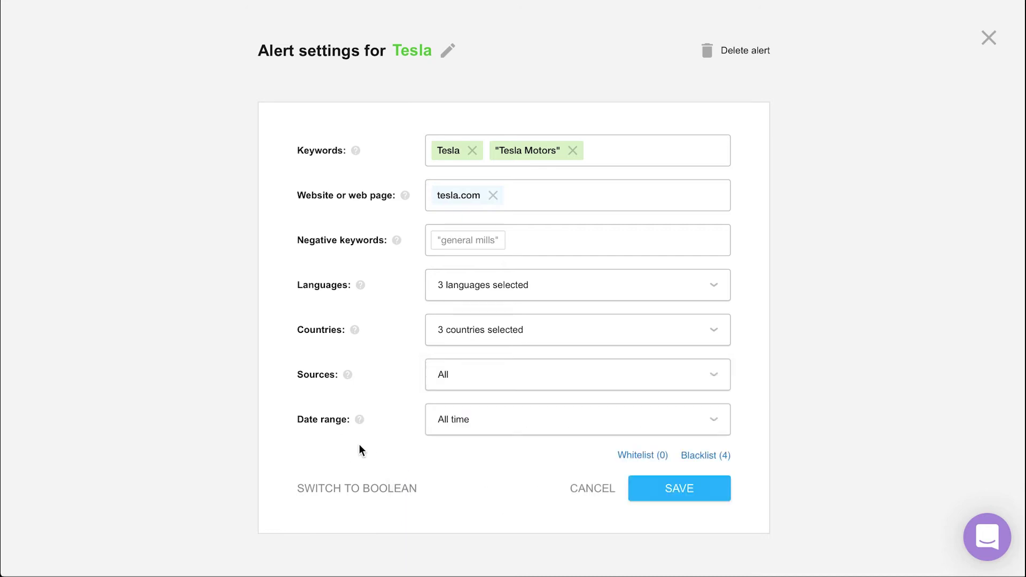
click(581, 424)
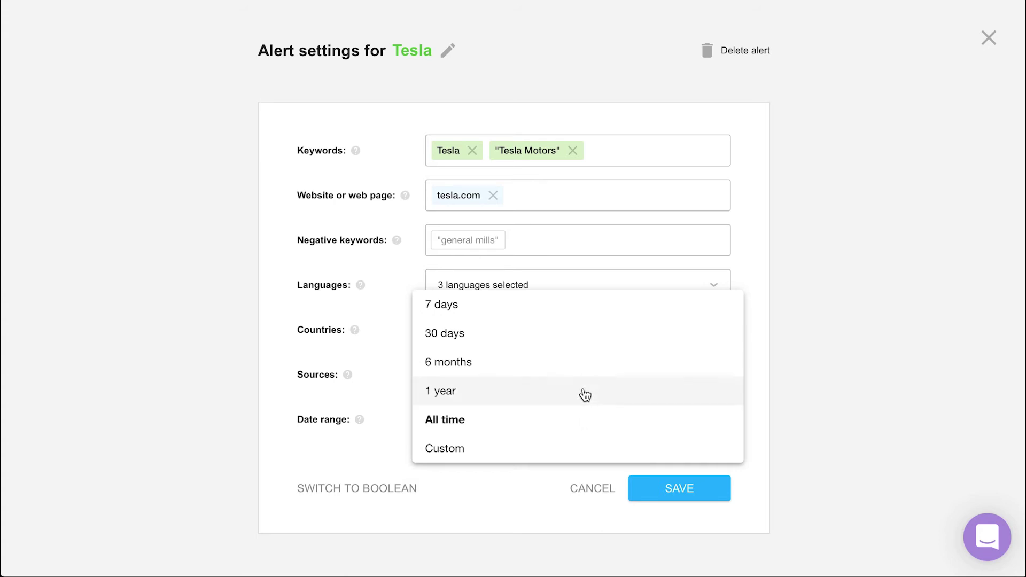
click(584, 342)
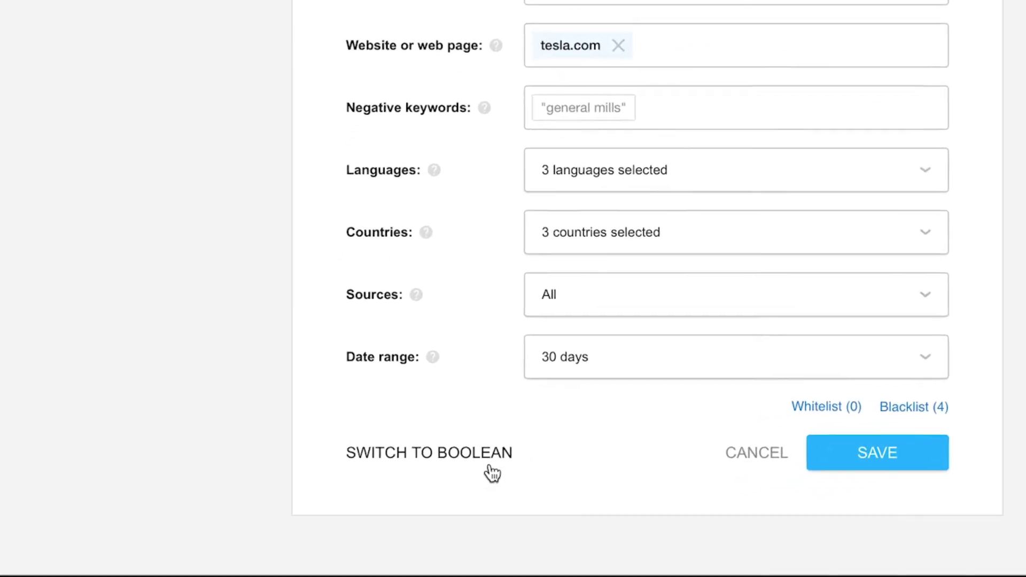
Convert the alert settings to a Boolean query and read through the Formatting help
click(489, 460)
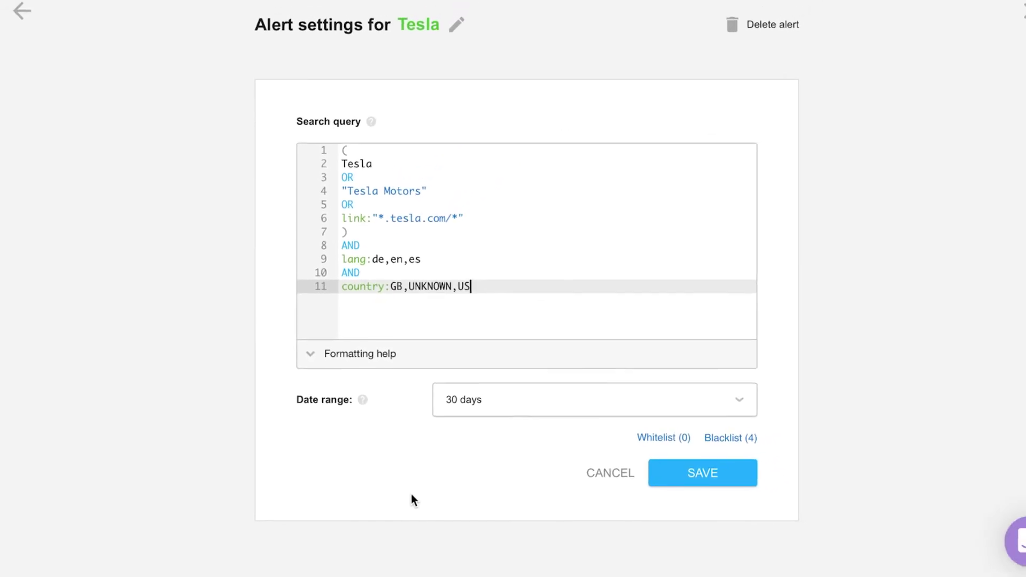
click(521, 362)
scroll(521, 362, down, 5)
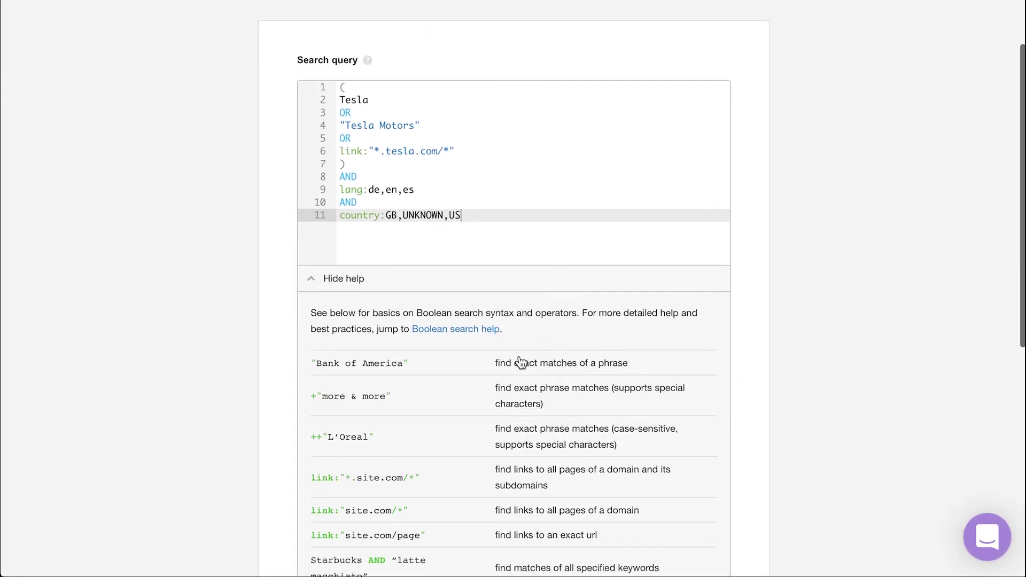
scroll(521, 362, down, 1)
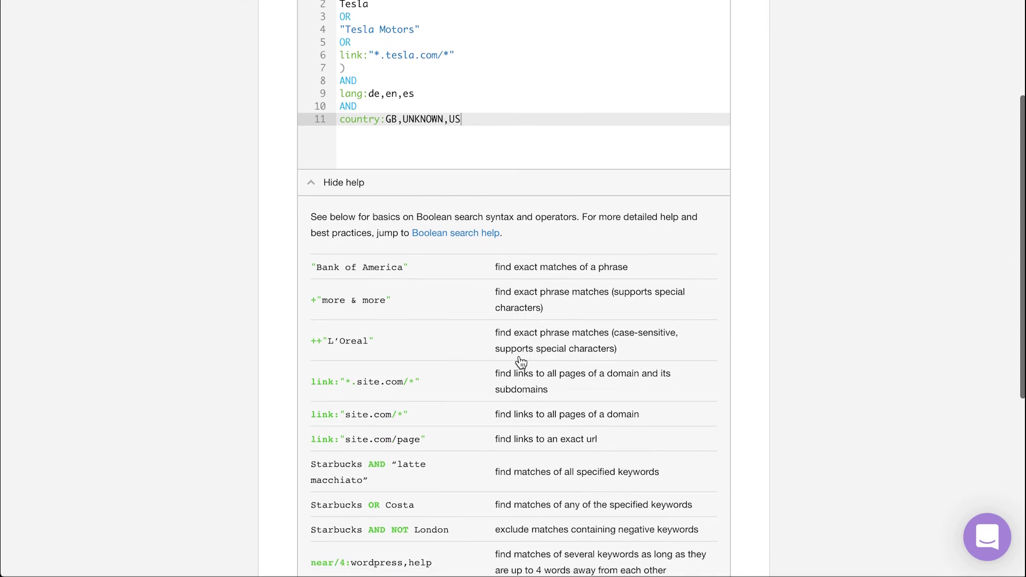
scroll(521, 363, down, 3)
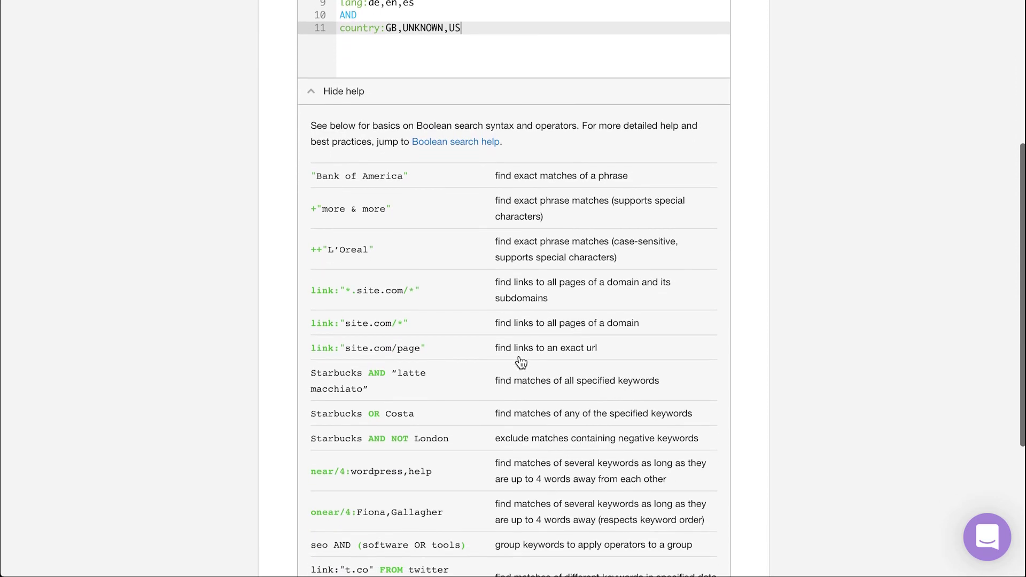
scroll(521, 363, down, 1)
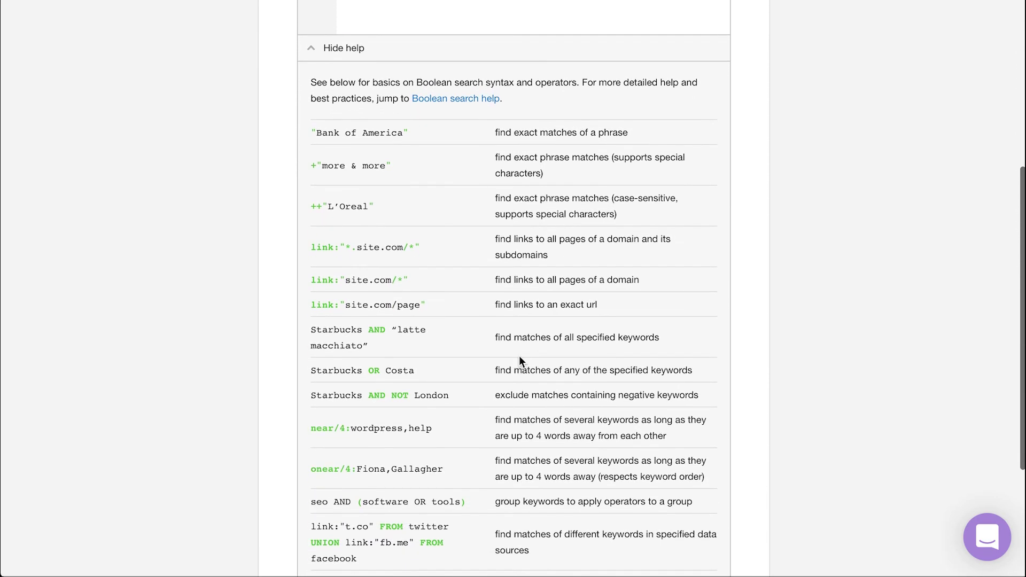
scroll(519, 361, down, 2)
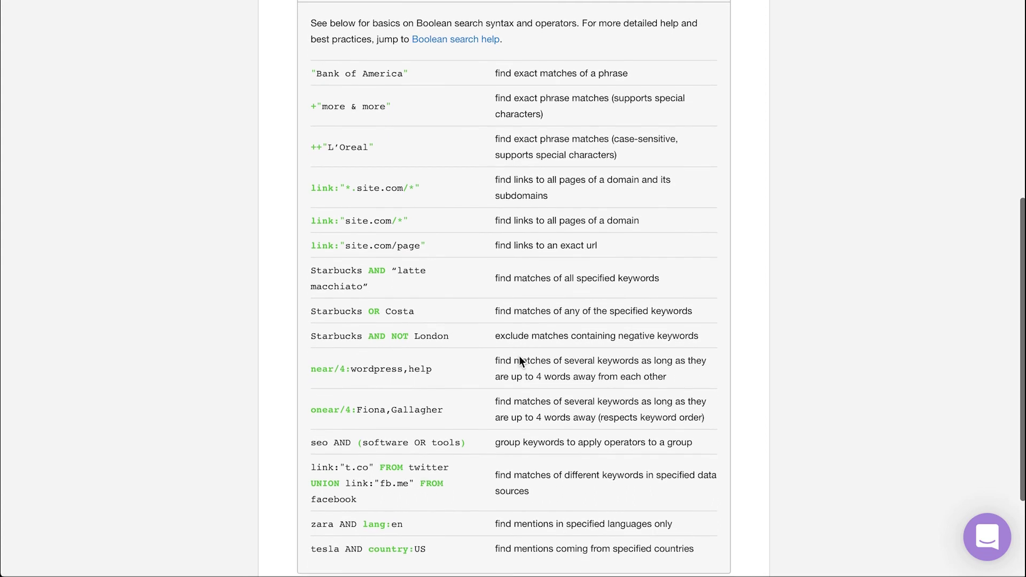
scroll(519, 361, down, 4)
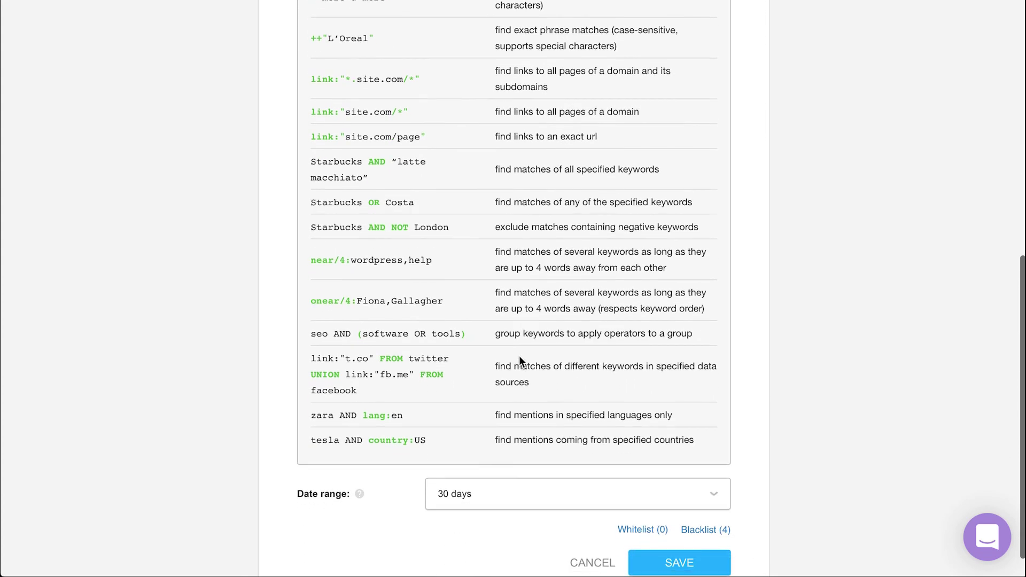
scroll(520, 357, down, 1)
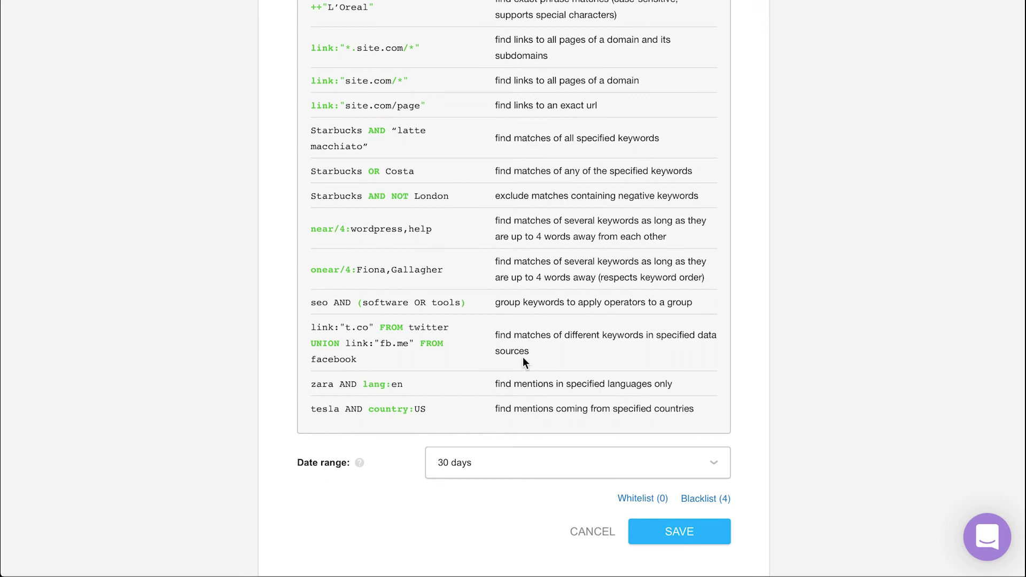
Whitelist the Instagram business account teslamotors and turn Strict mode on
click(640, 500)
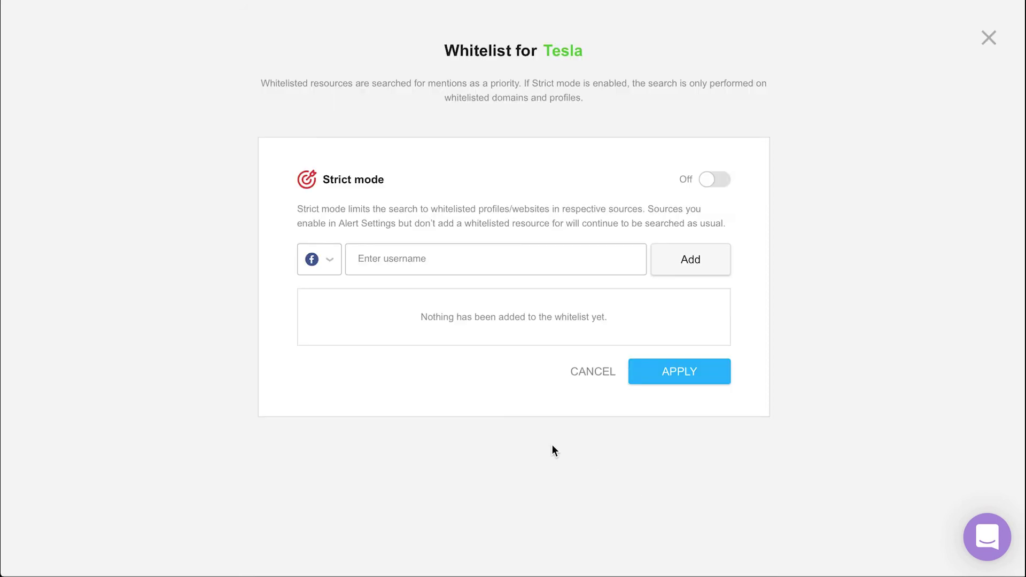
click(309, 264)
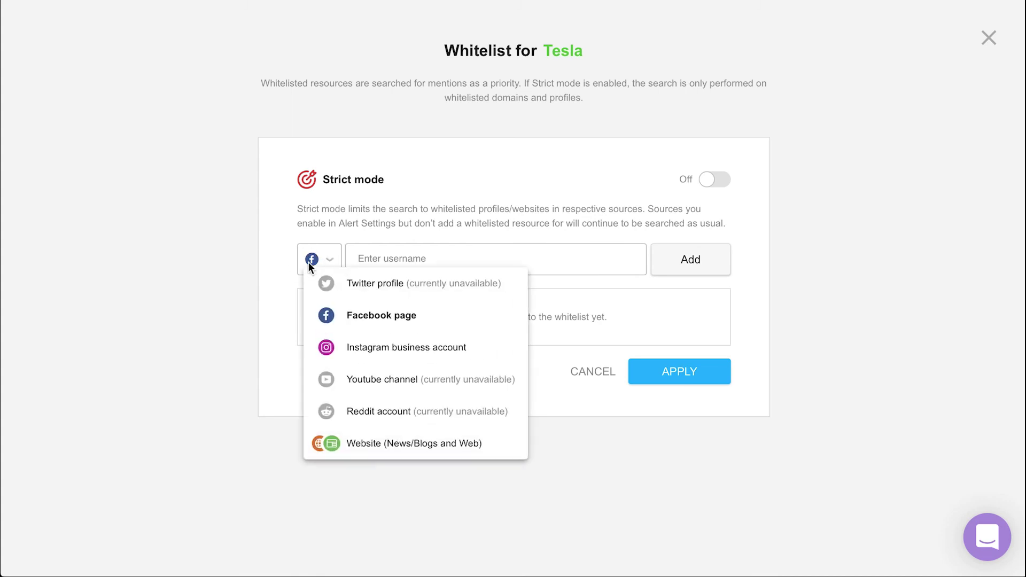
click(372, 358)
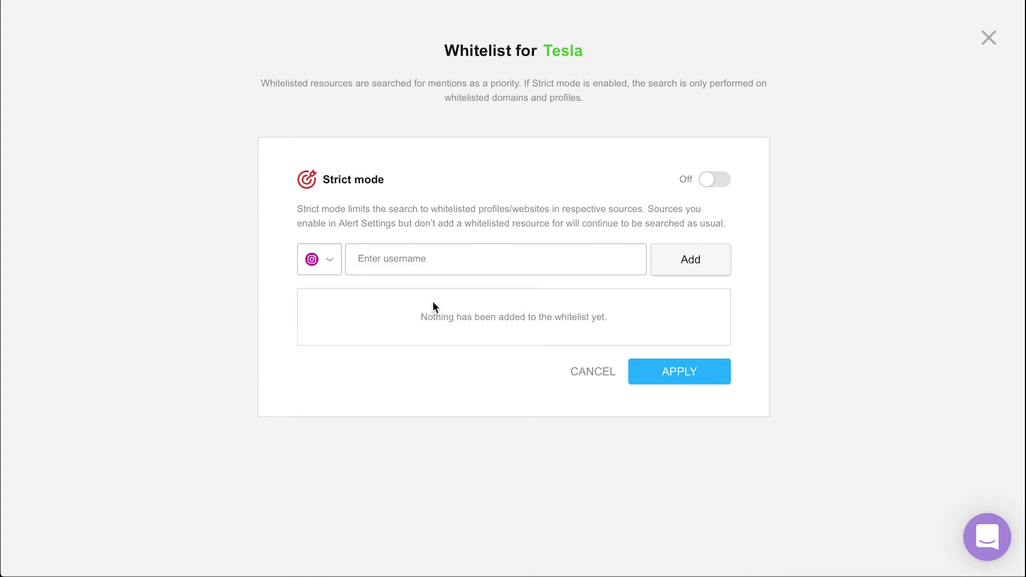
click(469, 261)
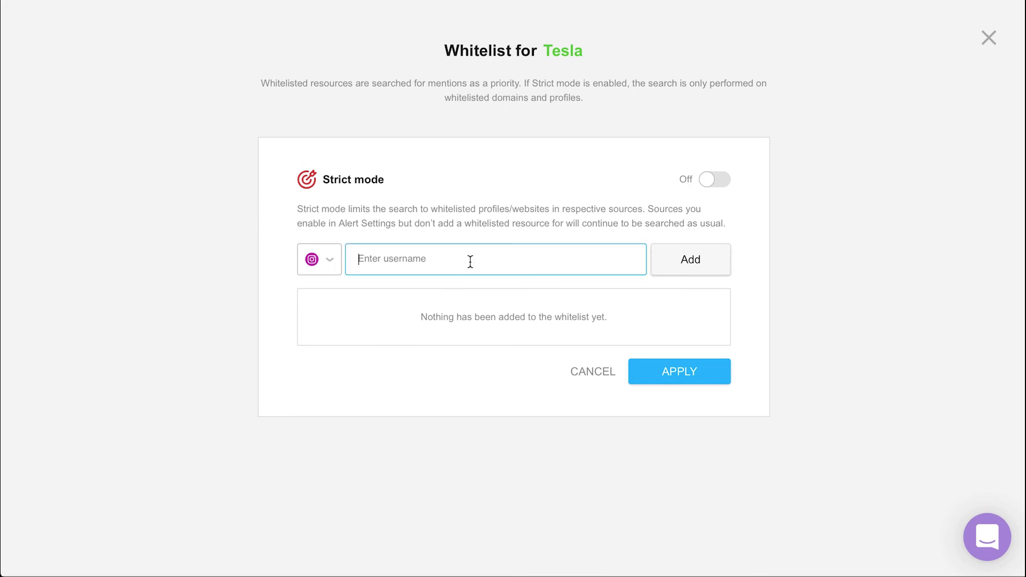
text(teslamotors)
key(Return)
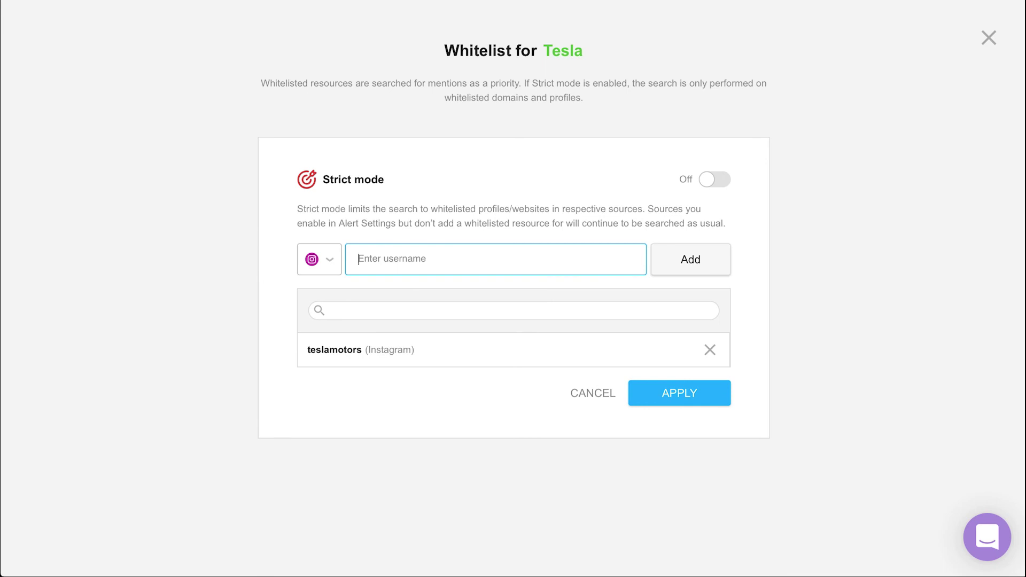
click(711, 184)
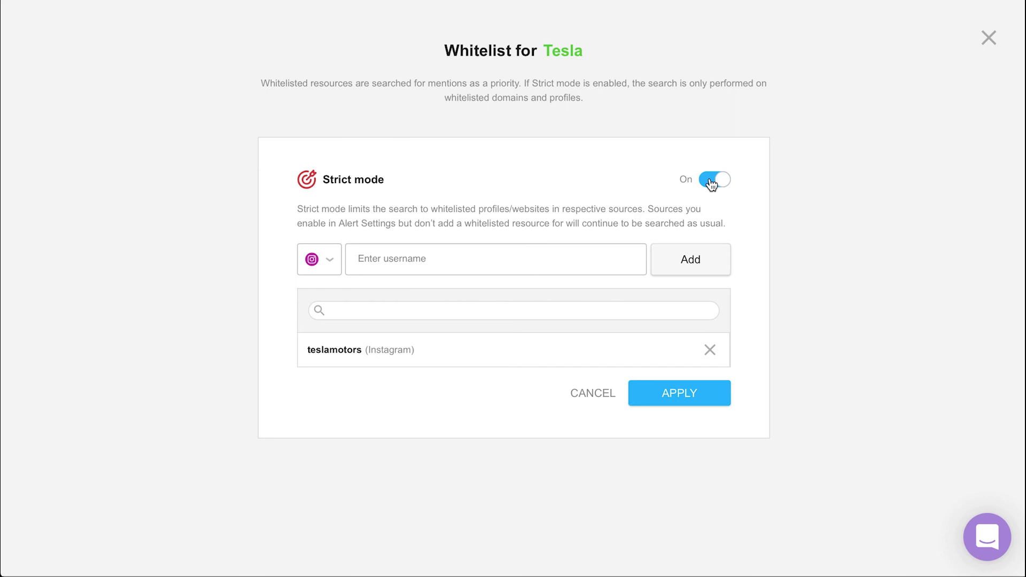
Apply the whitelist and open the Tesla alert's Blacklist with its four entries
click(661, 398)
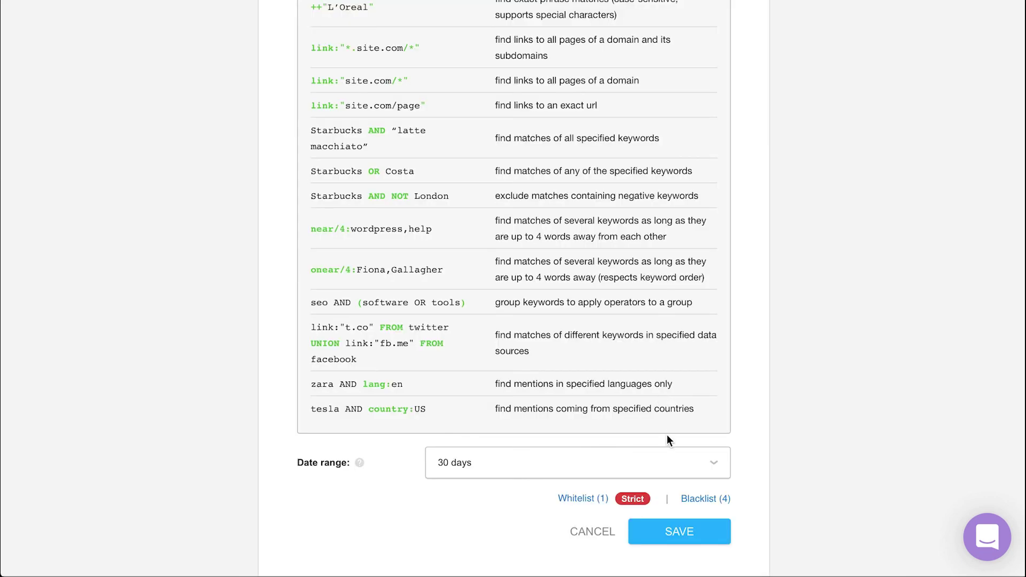
click(692, 500)
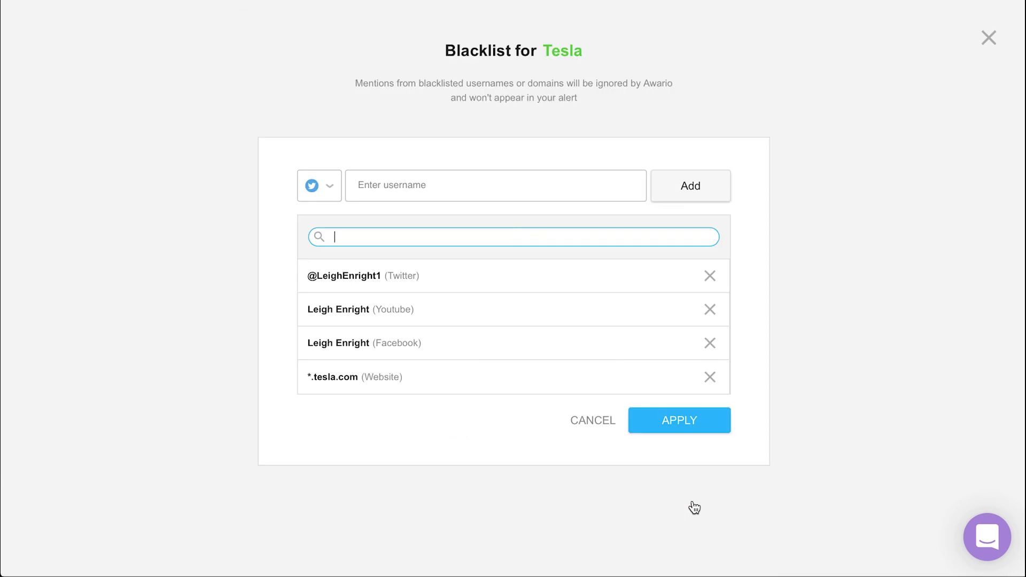